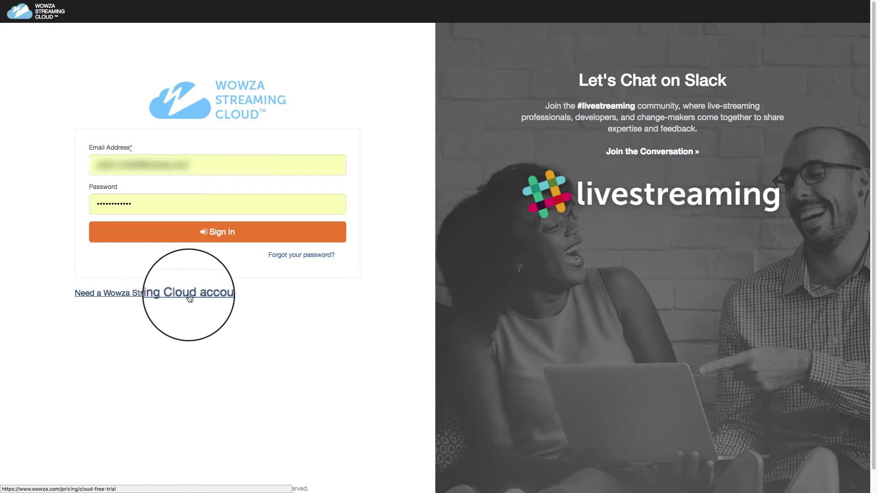
- Sign in to Wowza Streaming Cloud using the already filled-in email and password
click(229, 240)
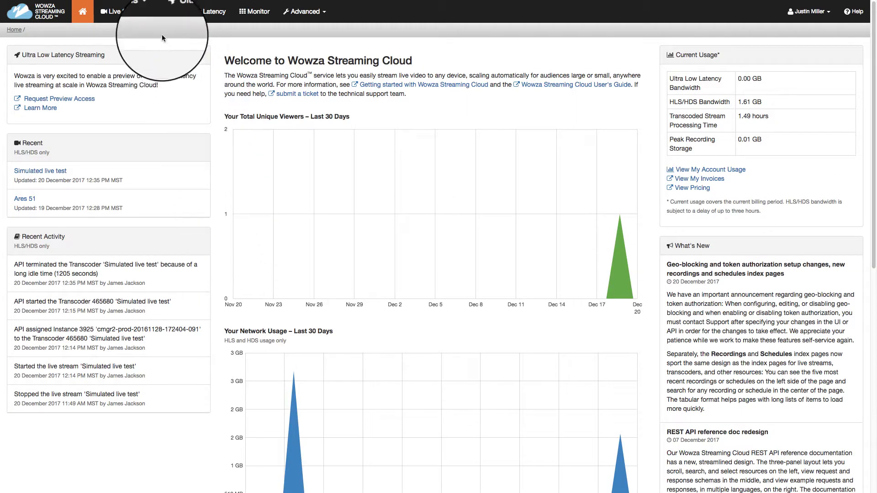
- Add a live stream named 'My First Live Stream', keeping US West (California) as the broadcast location
click(151, 15)
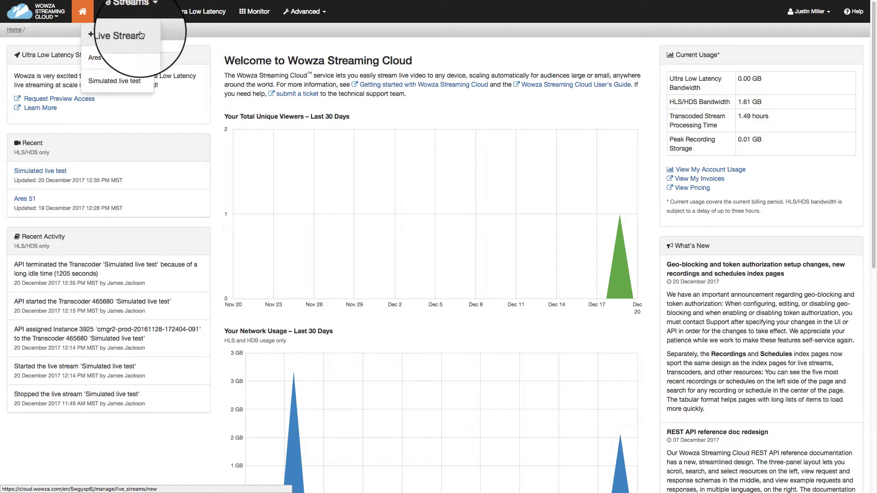
click(112, 40)
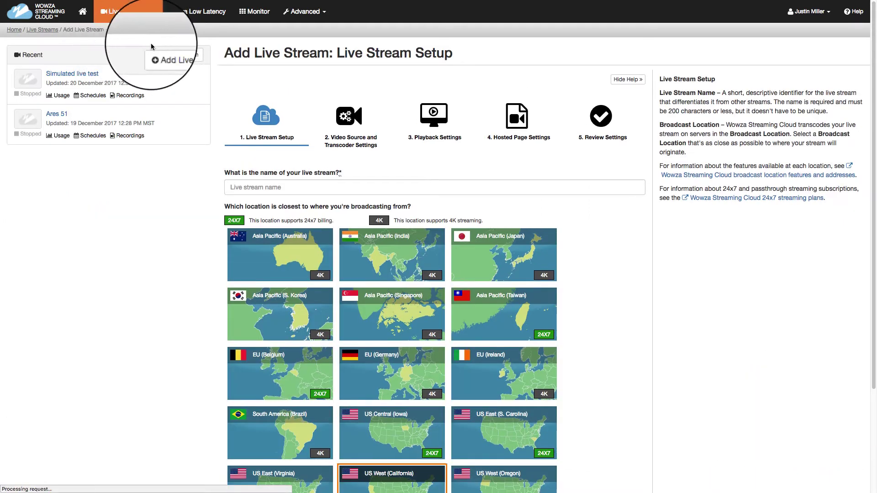
click(248, 185)
text(My First Live Stream)
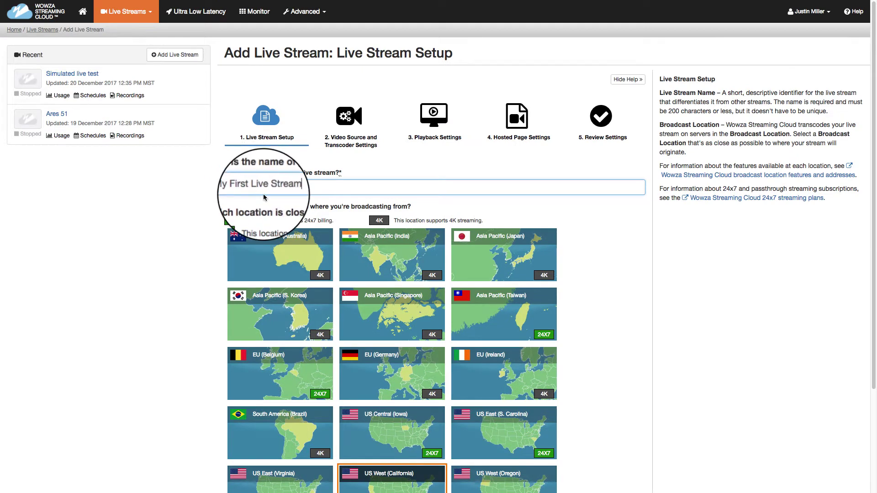
text(My First Live Stream)
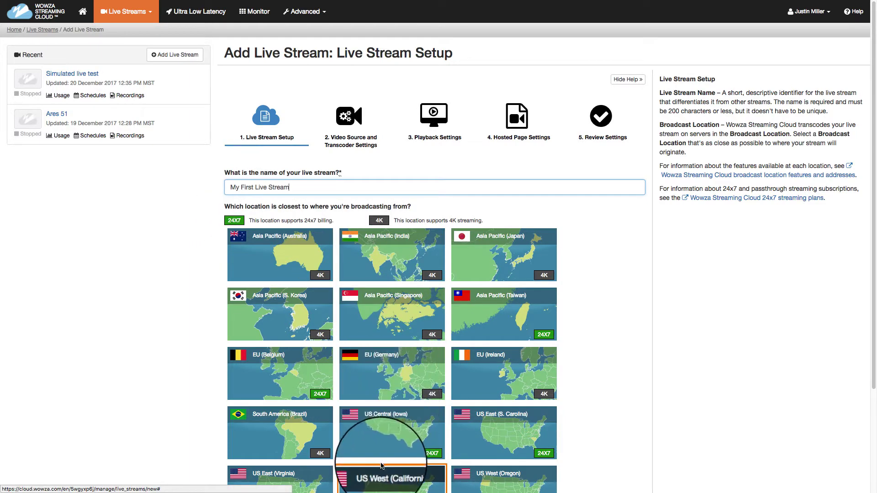
scroll(384, 473, down, 3)
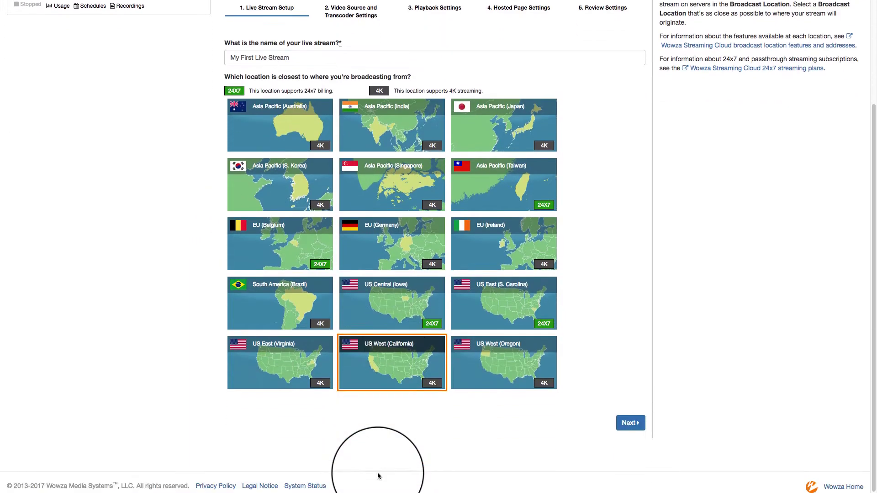
- Use a Teradek encoder source with reduced-latency Apple HLS and a 1920 x 1080 frame size
click(631, 423)
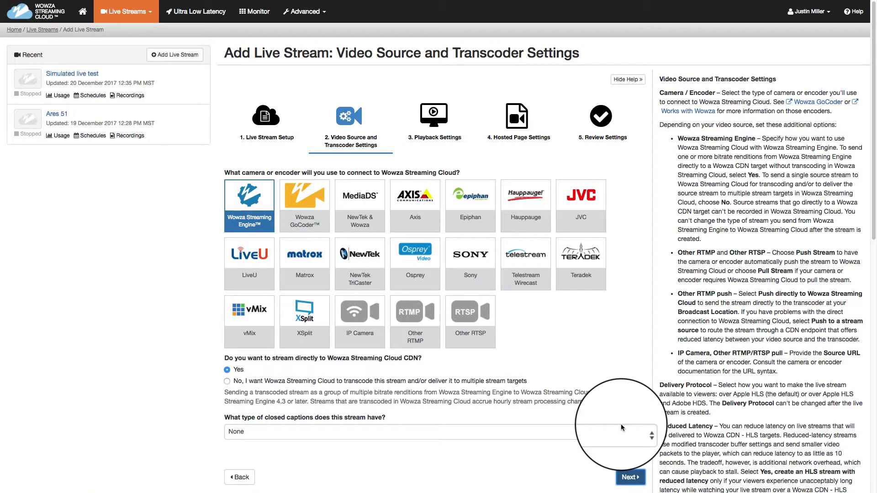
click(581, 268)
scroll(571, 261, down, 4)
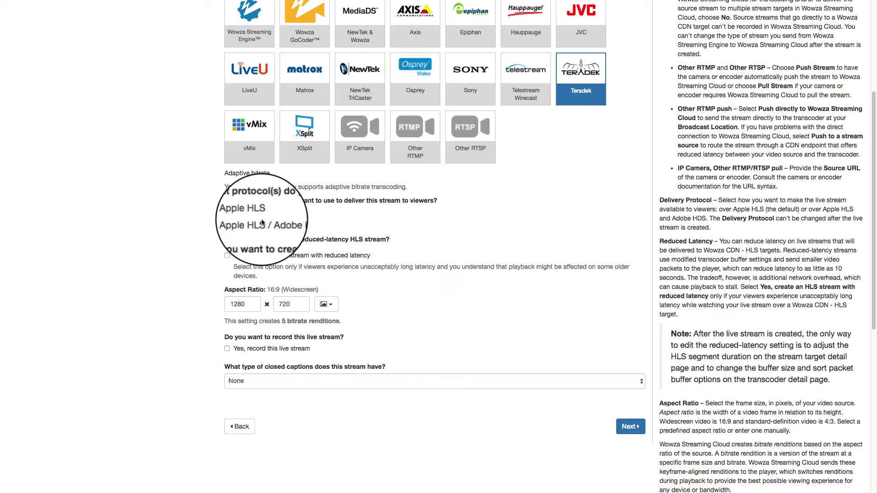
click(261, 262)
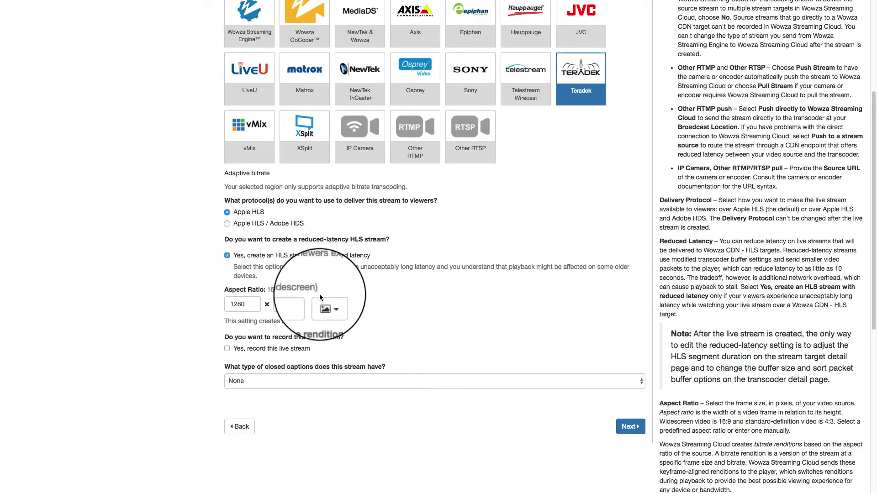
click(324, 305)
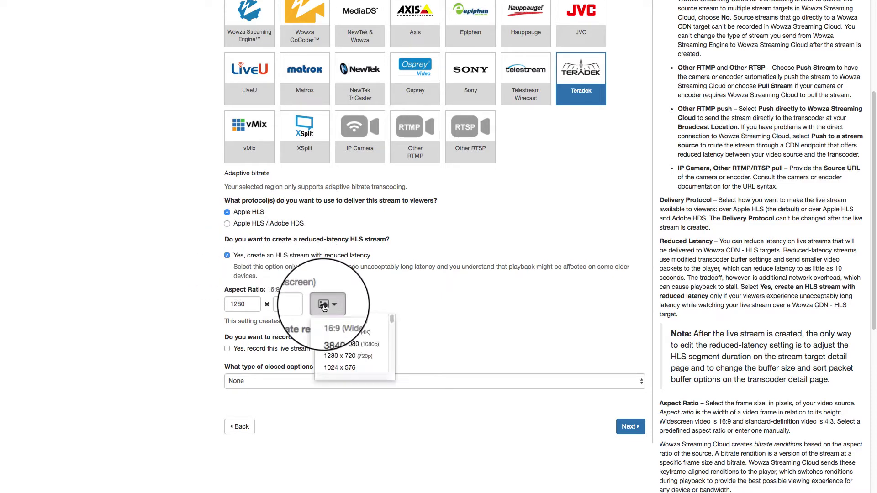
click(336, 349)
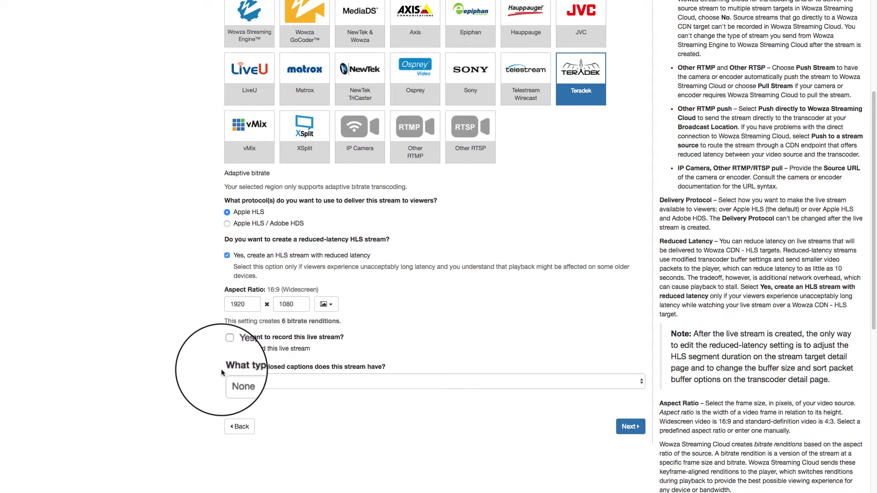
- Switch the playback player to Wowza Player with responsive width
click(620, 430)
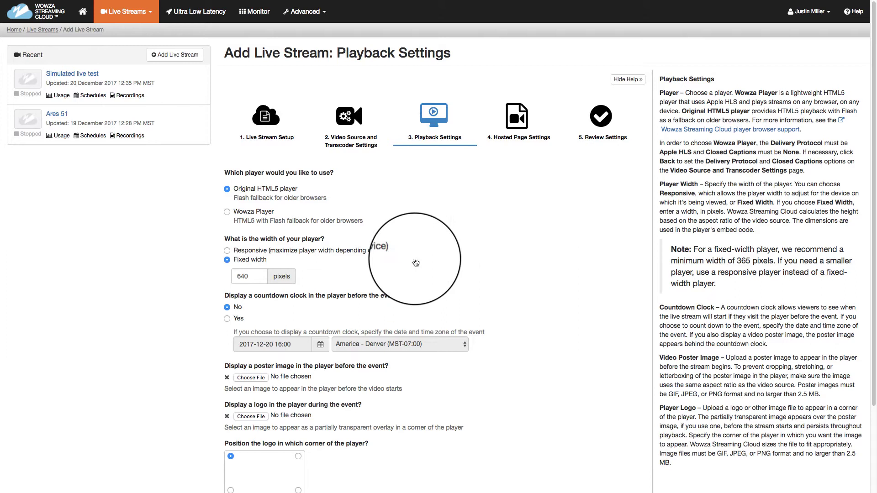
click(228, 211)
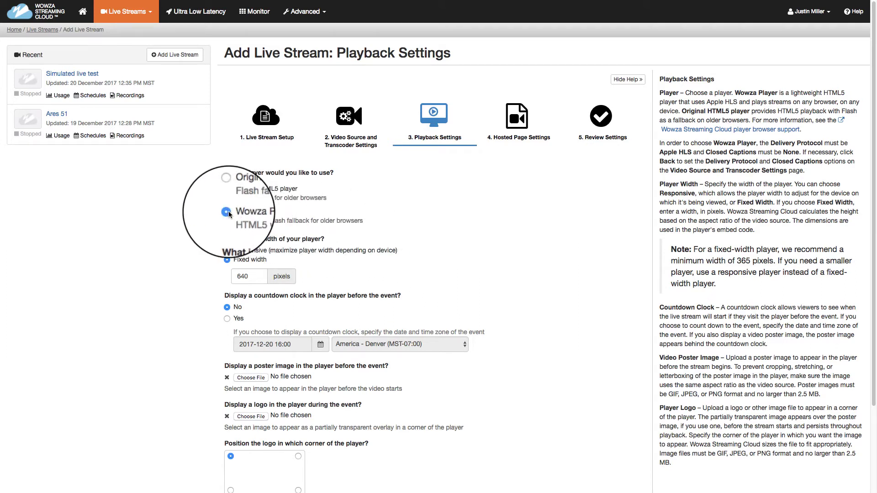
click(229, 251)
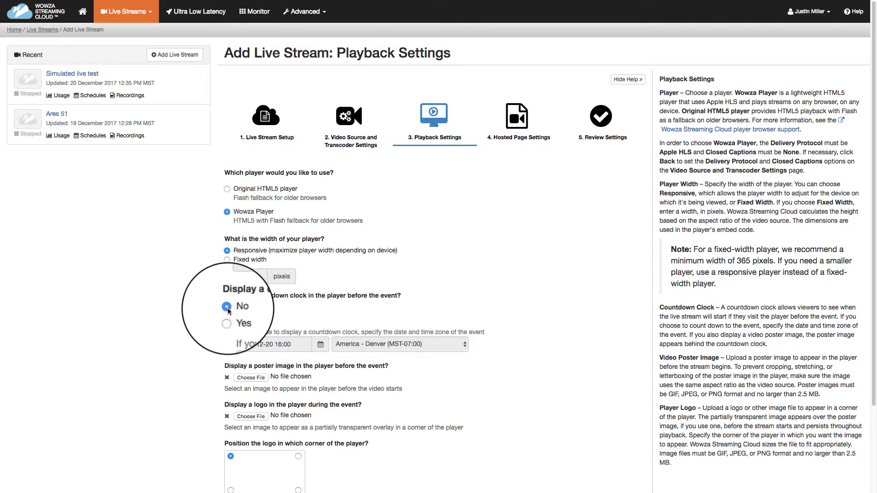
- Attach GLWW.jpg as poster and wsc-bug-500x316.png as a bottom-right logo
click(253, 379)
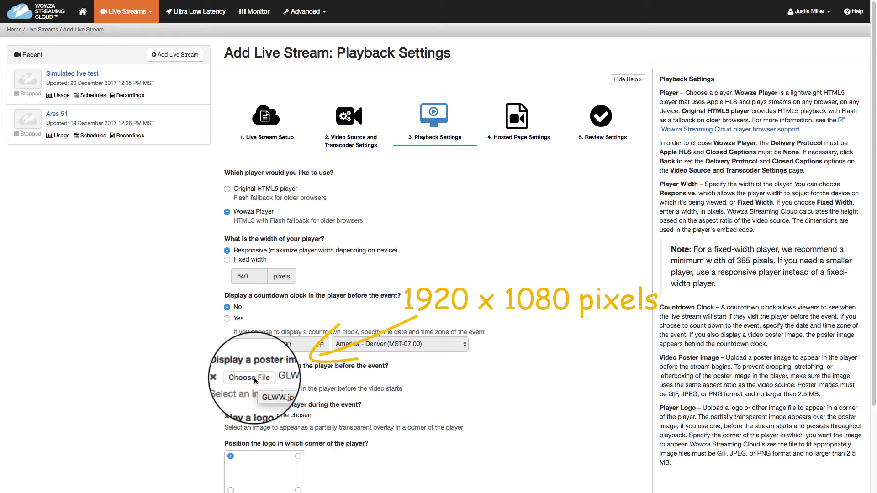
click(259, 418)
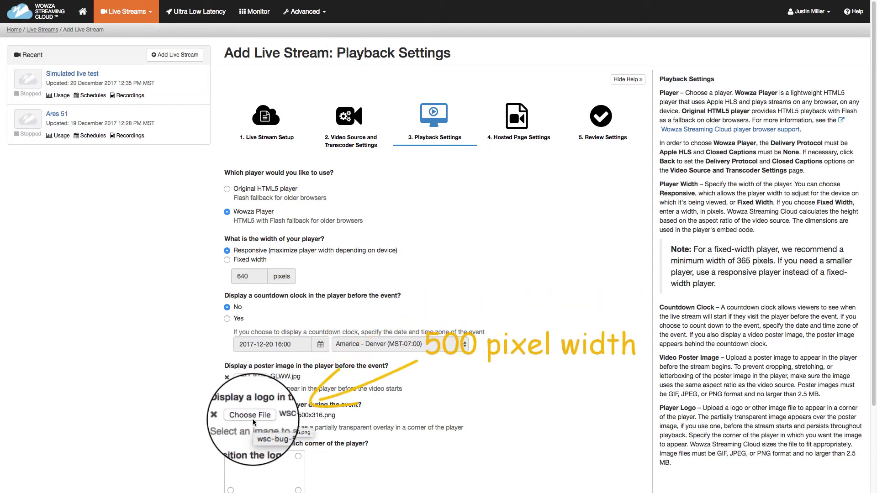
scroll(253, 419, down, 2)
click(298, 408)
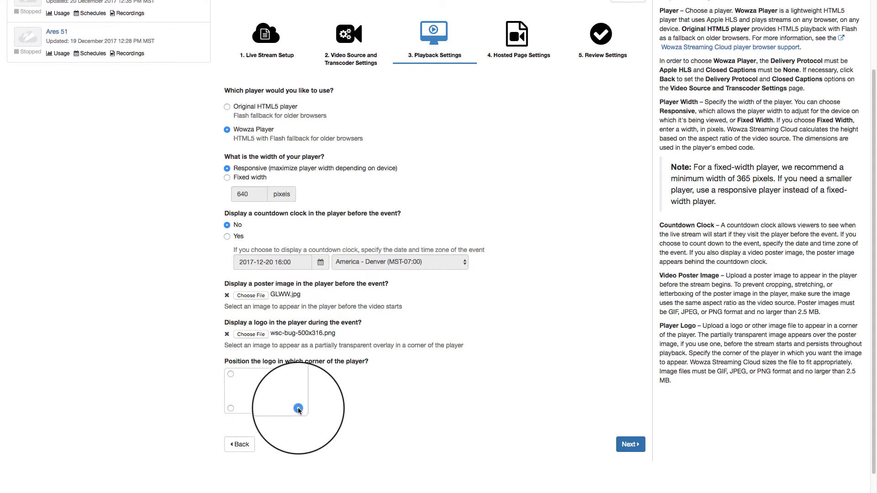
click(622, 445)
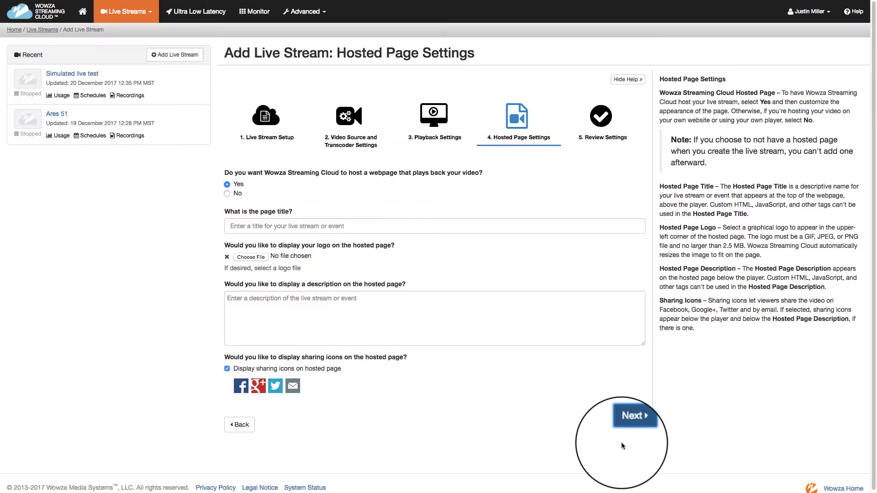
- Give the hosted page the title 'My First Live' and a 'This is my first live stream' description
click(488, 227)
text(My First Live Stream)
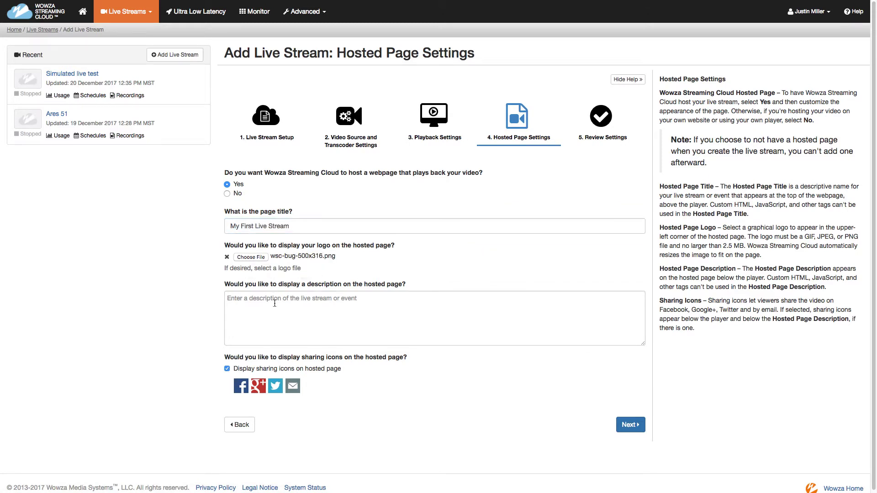
text(This is my first live stream on Wowza Media Systems.)
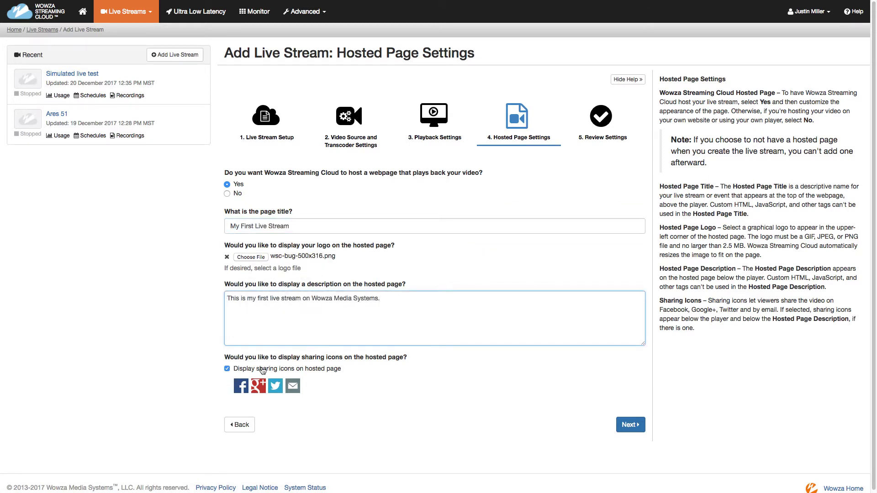
- Review the stream settings and finish creating the live stream
click(629, 425)
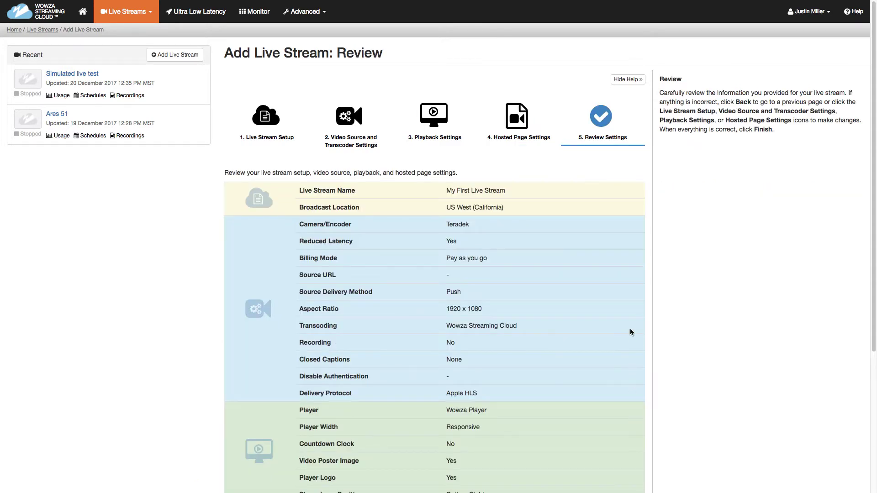
scroll(566, 199, down, 5)
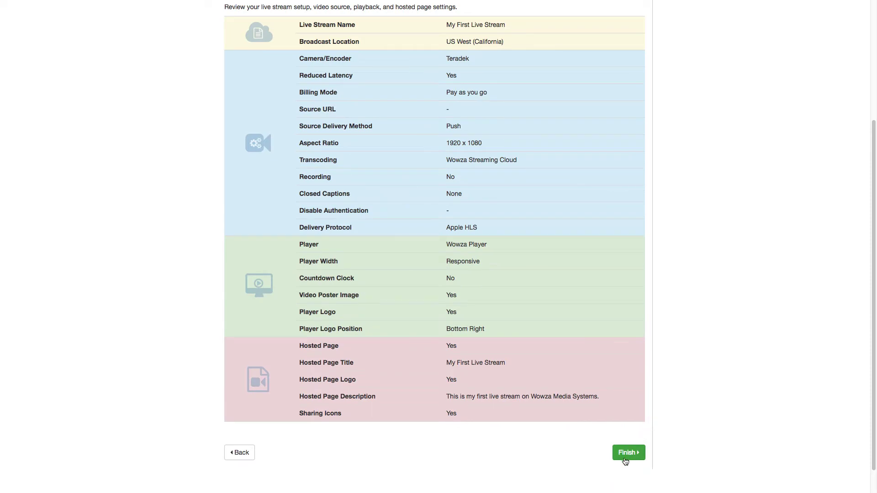
click(627, 454)
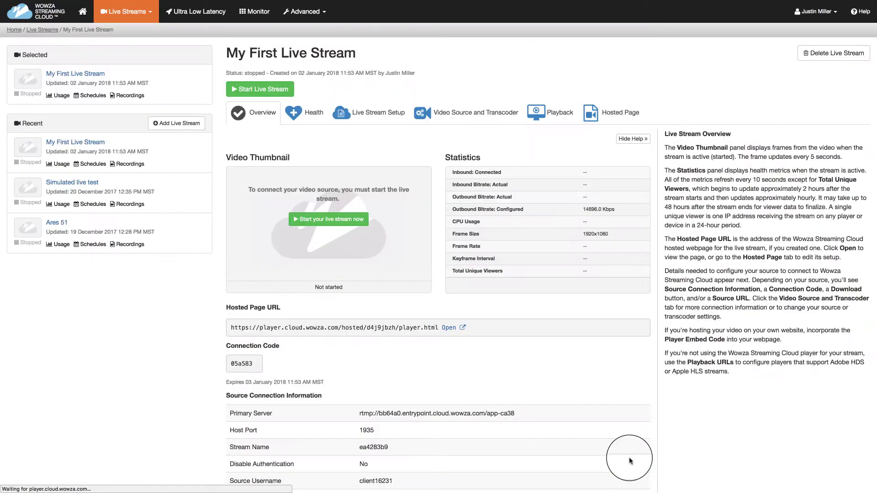
scroll(630, 461, down, 5)
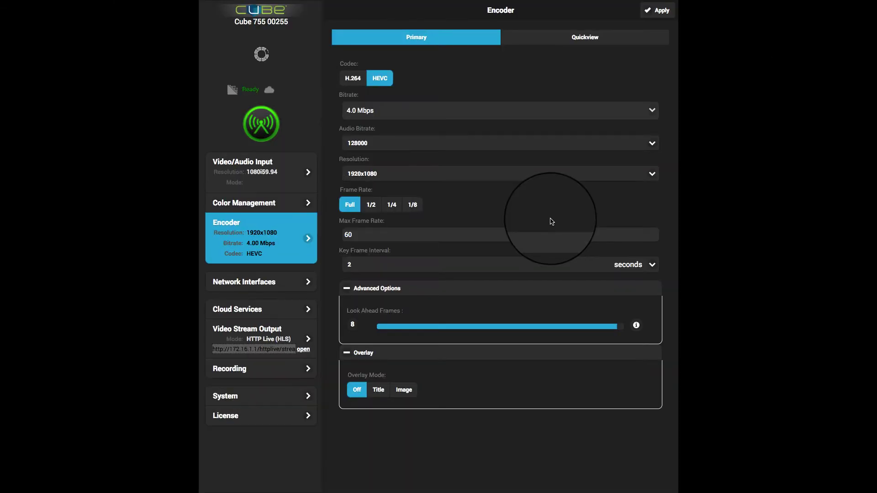
- Set the Cube's video stream output to H.264 codec in RTMP mode
click(254, 358)
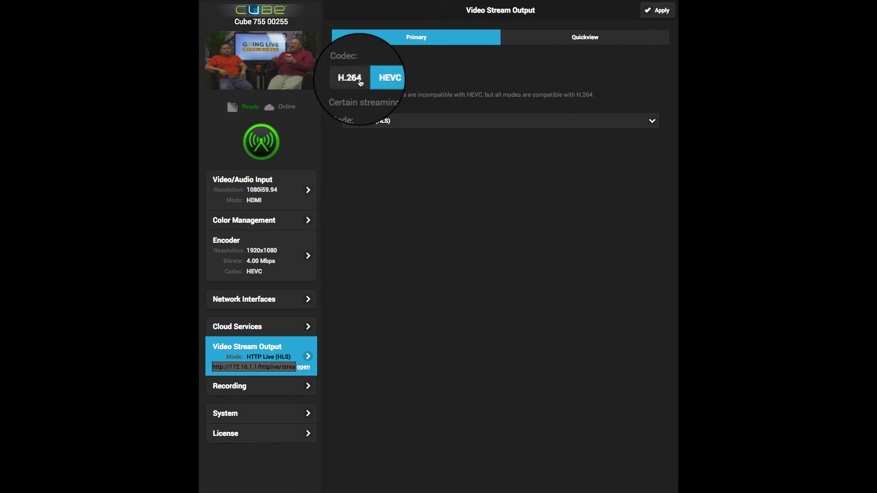
click(354, 79)
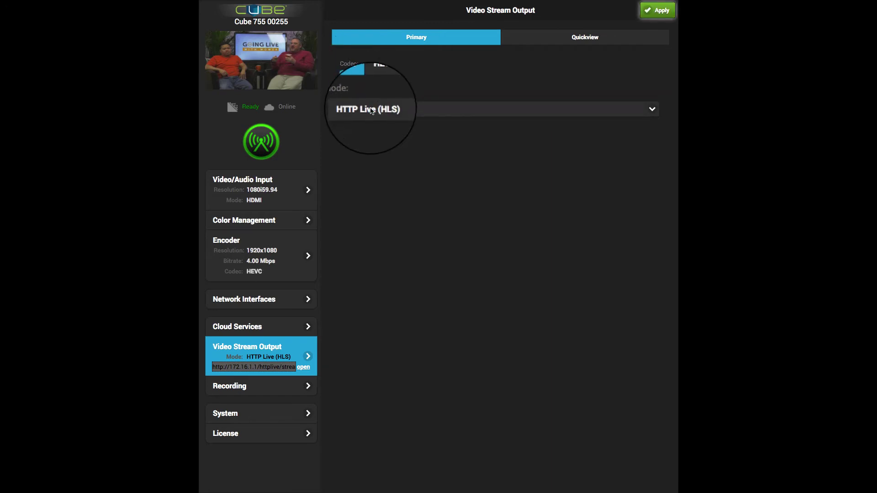
click(368, 108)
click(370, 94)
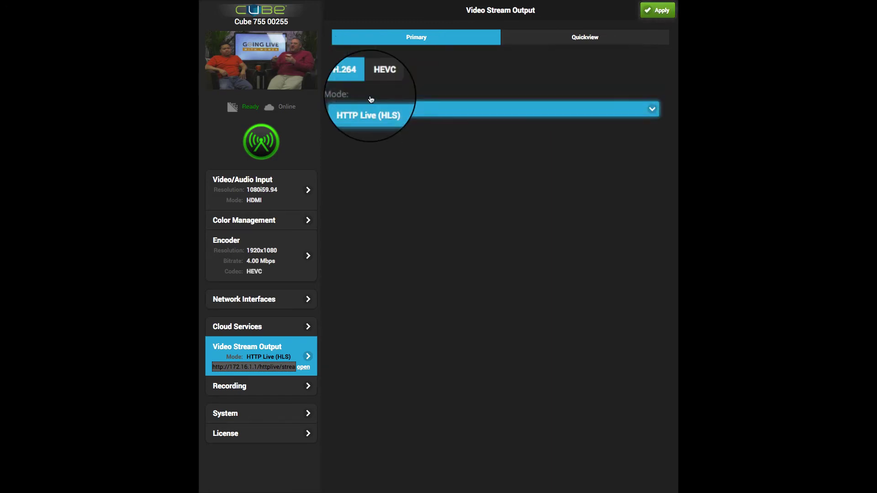
- Enter the Wowza server URL, stream name, and source username and password, then apply
triple_click(399, 142)
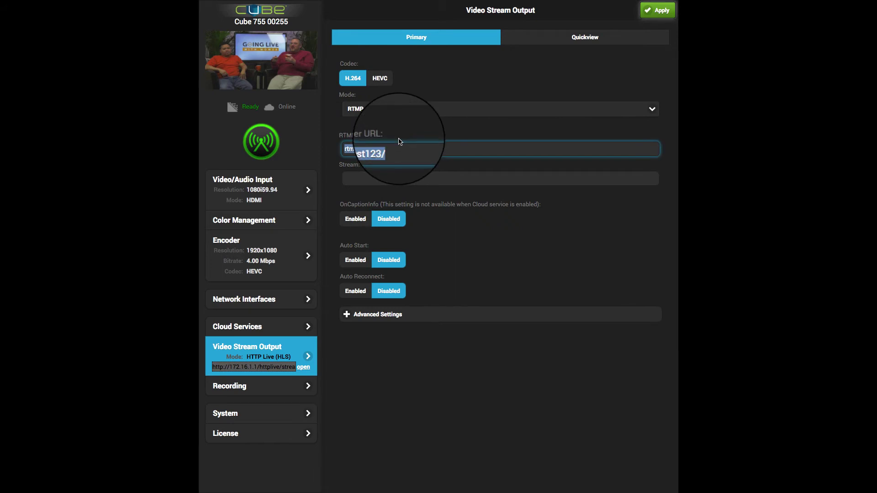
click(392, 176)
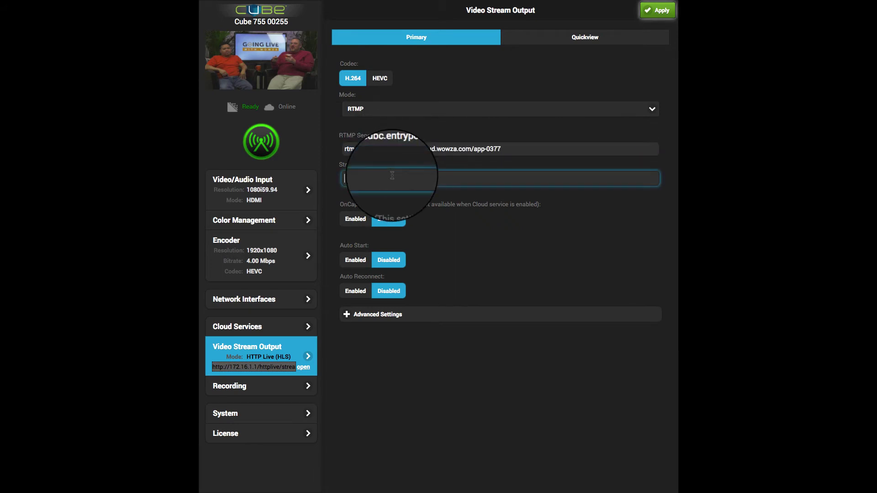
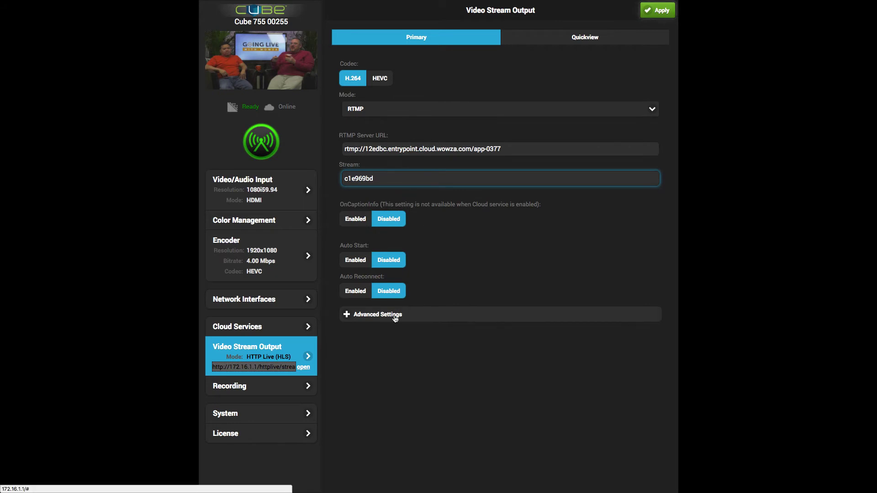
click(405, 314)
click(390, 411)
text(client16231)
click(389, 440)
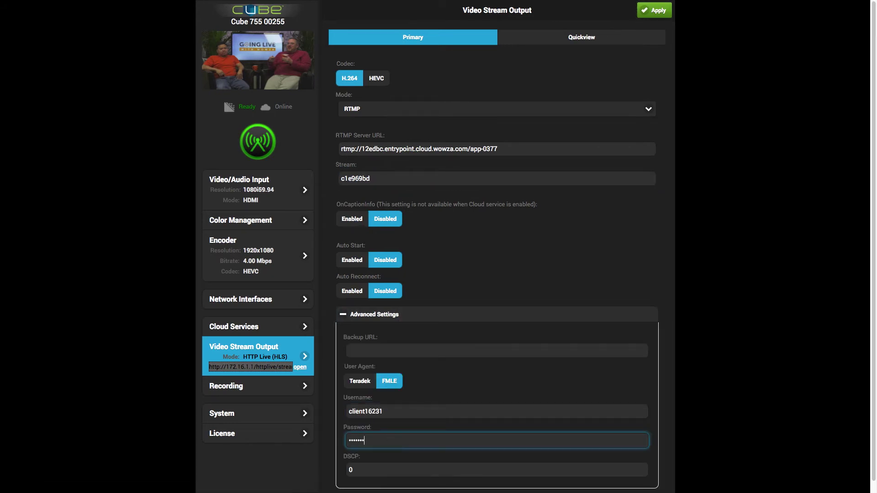
click(651, 11)
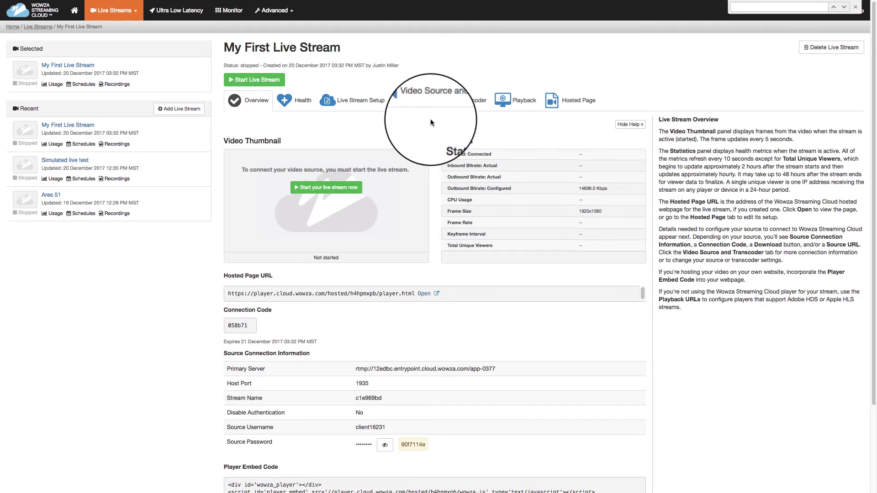
- Start My First Live Stream so its thumbnail shows the Cube's 1920x1080 video
click(324, 189)
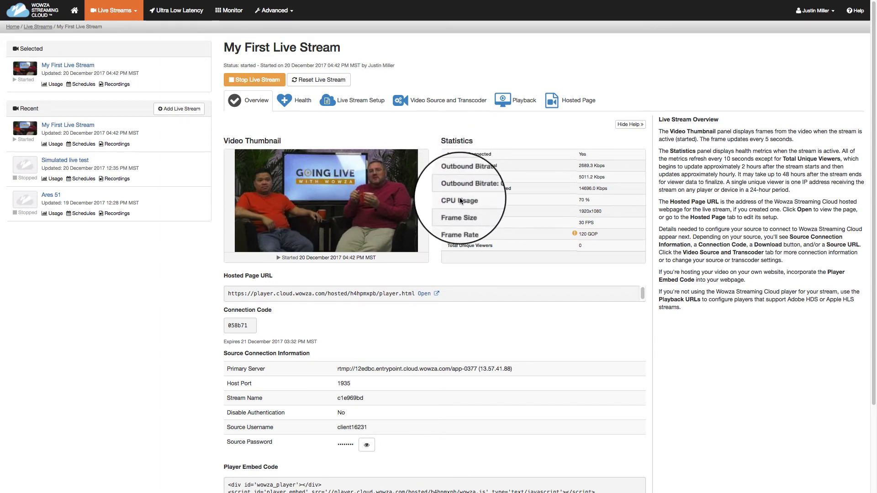
- Play the live video in the hosted page player, then stop My First Live Stream and confirm
click(424, 294)
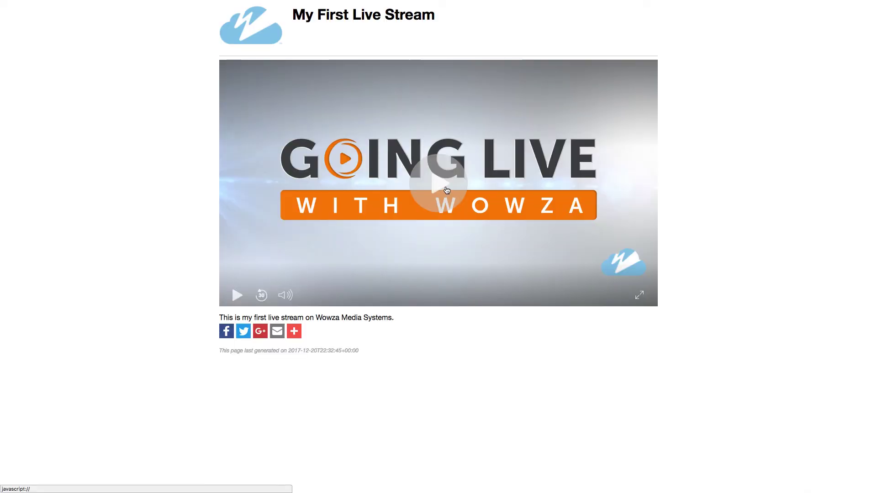
click(447, 190)
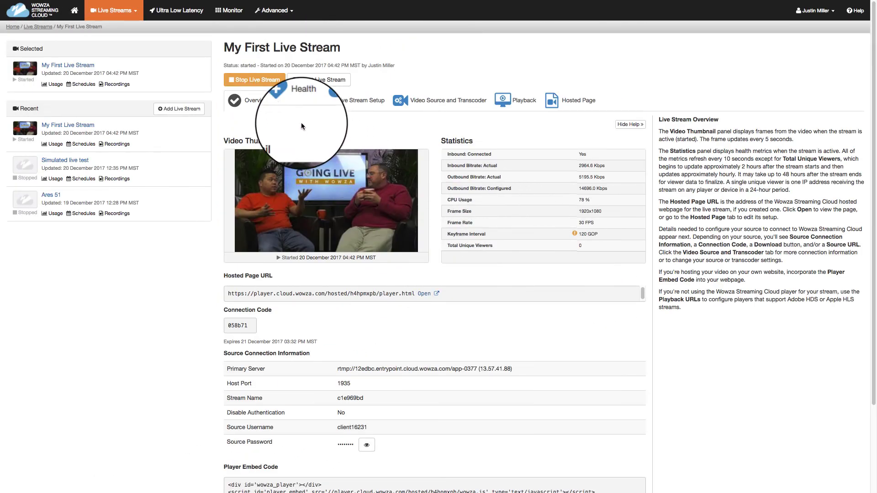
click(267, 80)
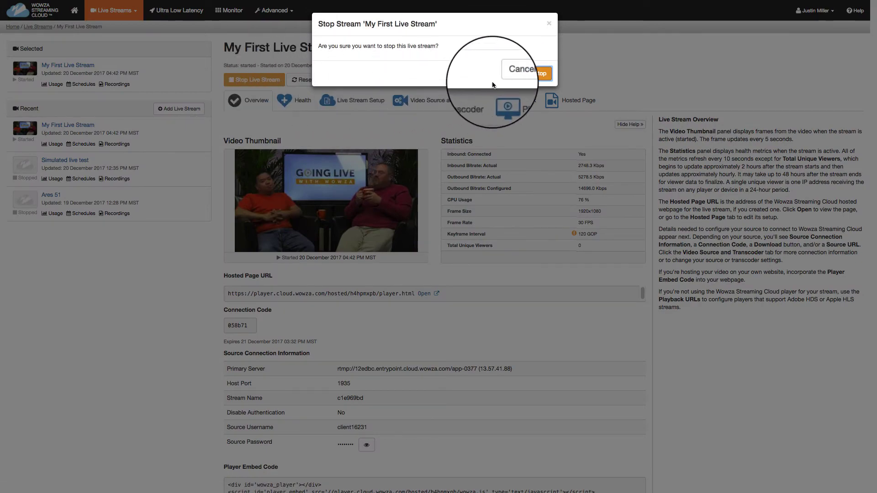
click(537, 74)
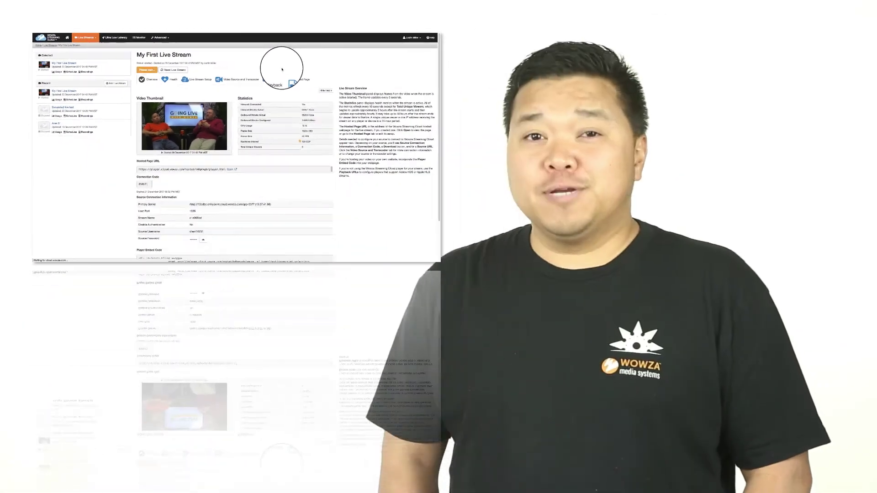